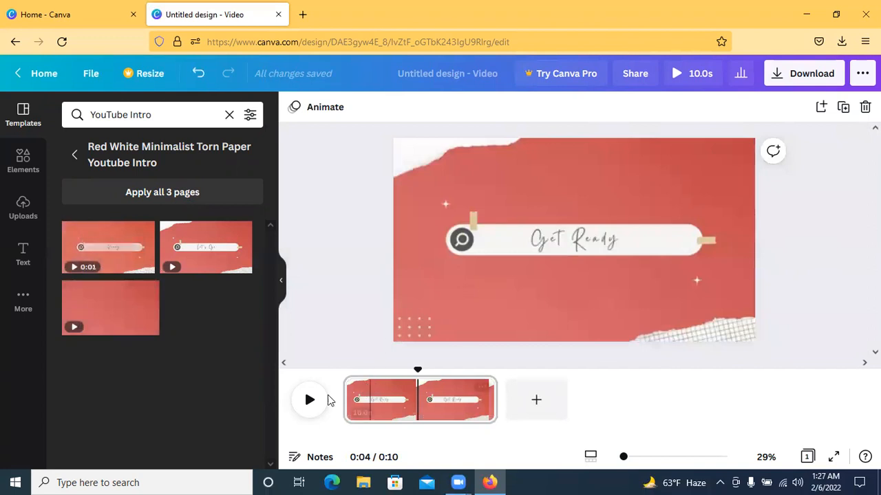
Step: Play back the "Get Ready" intro page to preview its animation
{"action": "left_click", "coordinate": [310, 401]}
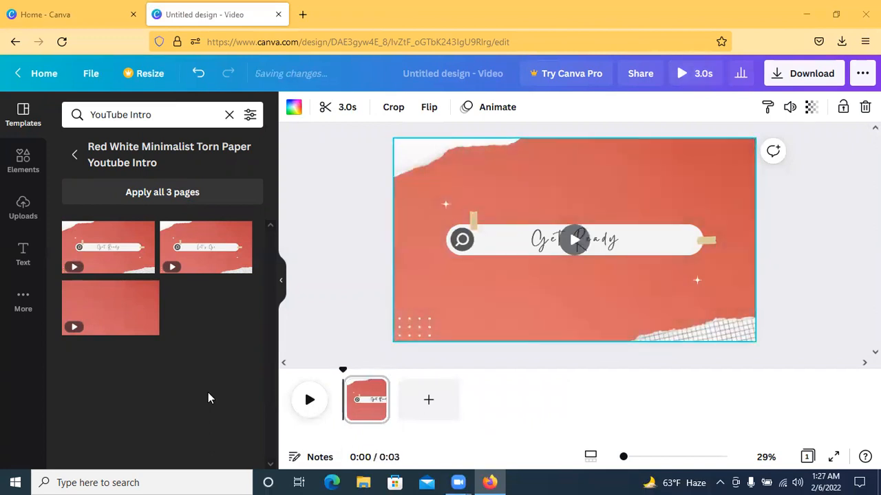
{"action": "left_click", "coordinate": [574, 241]}
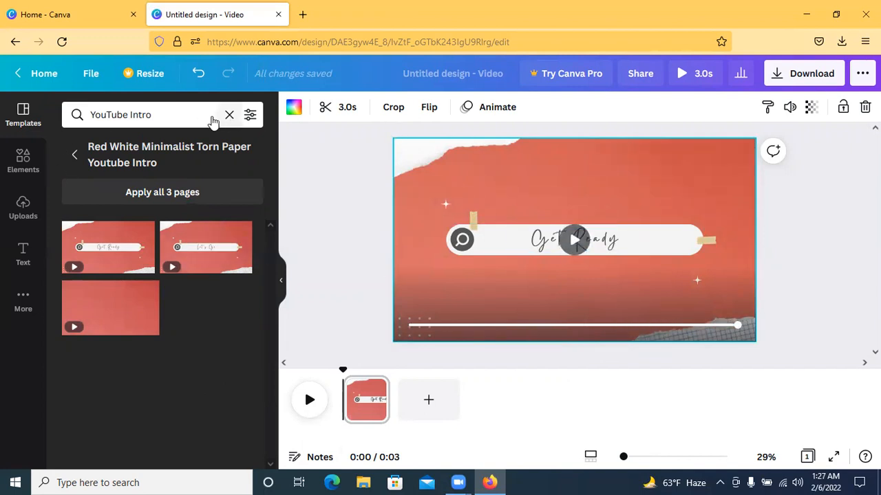
Step: Browse the general video template categories, from Birthday through Educational, Reviews, Explainer and Marketing to Real Estate
{"action": "left_click", "coordinate": [24, 117]}
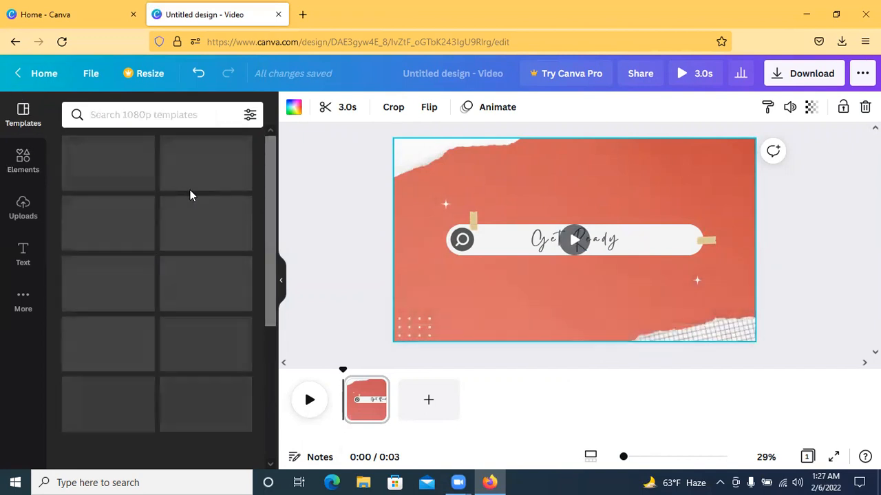
{"action": "scroll", "coordinate": [192, 203], "scroll_direction": "down", "scroll_amount": 5}
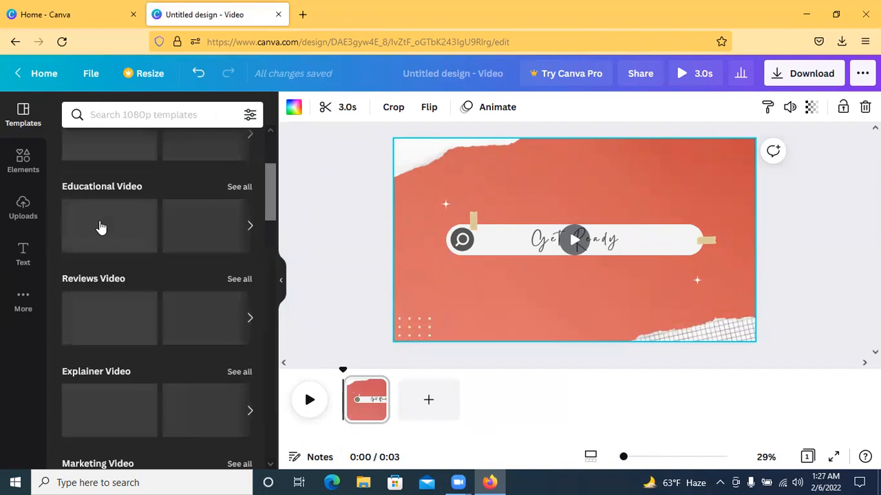
{"action": "scroll", "coordinate": [83, 289], "scroll_direction": "up", "scroll_amount": 2}
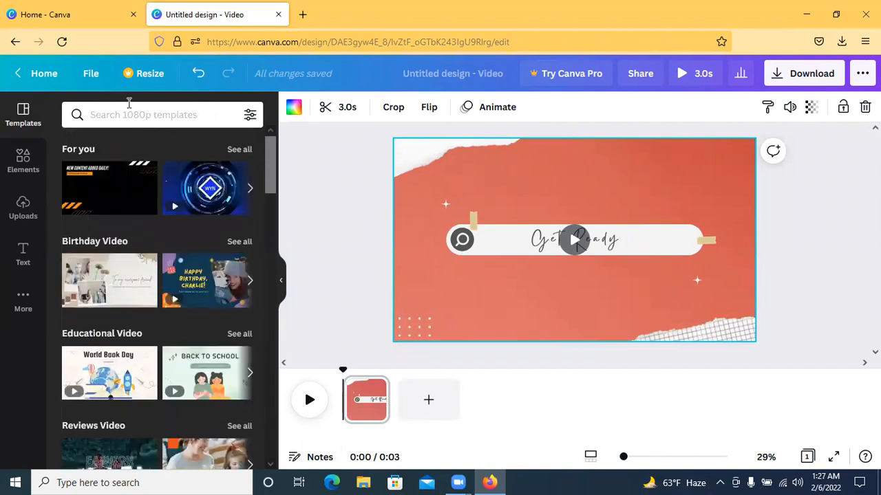
{"action": "left_click", "coordinate": [152, 117]}
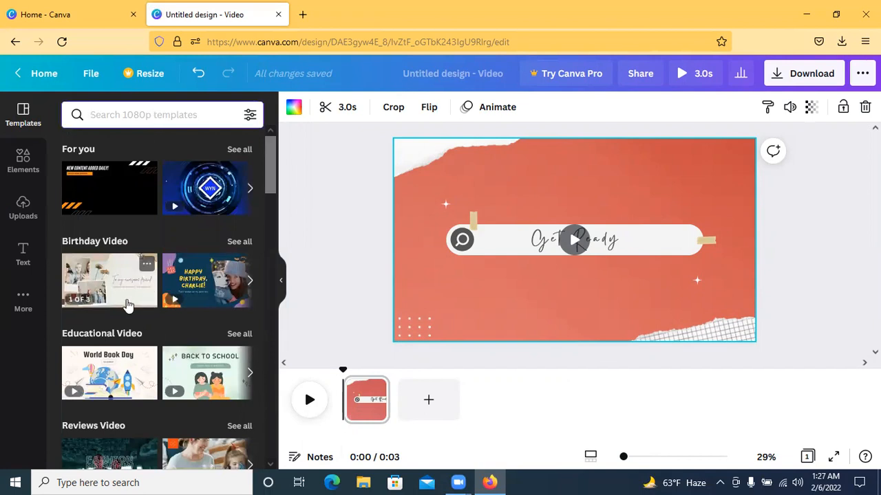
{"action": "scroll", "coordinate": [108, 344], "scroll_direction": "down", "scroll_amount": 2}
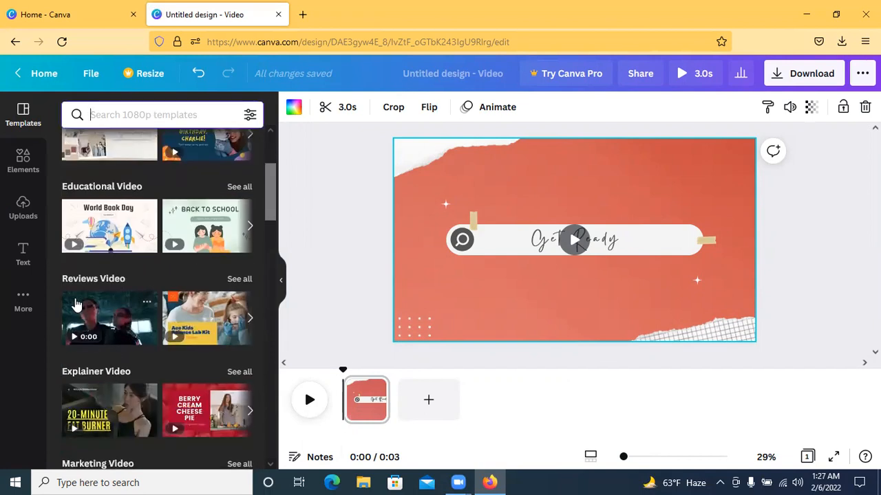
{"action": "scroll", "coordinate": [124, 268], "scroll_direction": "up", "scroll_amount": 2}
{"action": "scroll", "coordinate": [140, 257], "scroll_direction": "down", "scroll_amount": 1}
{"action": "scroll", "coordinate": [104, 324], "scroll_direction": "up", "scroll_amount": 1}
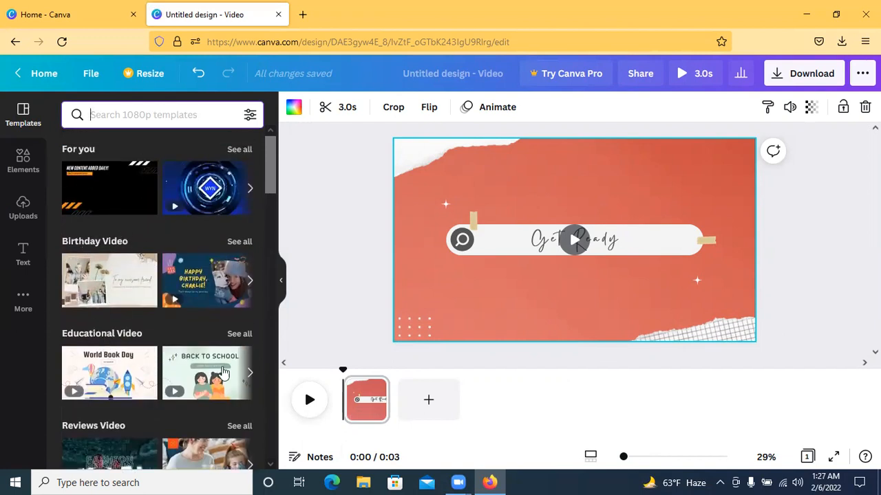
{"action": "scroll", "coordinate": [84, 258], "scroll_direction": "down", "scroll_amount": 2}
{"action": "scroll", "coordinate": [112, 280], "scroll_direction": "down", "scroll_amount": 2}
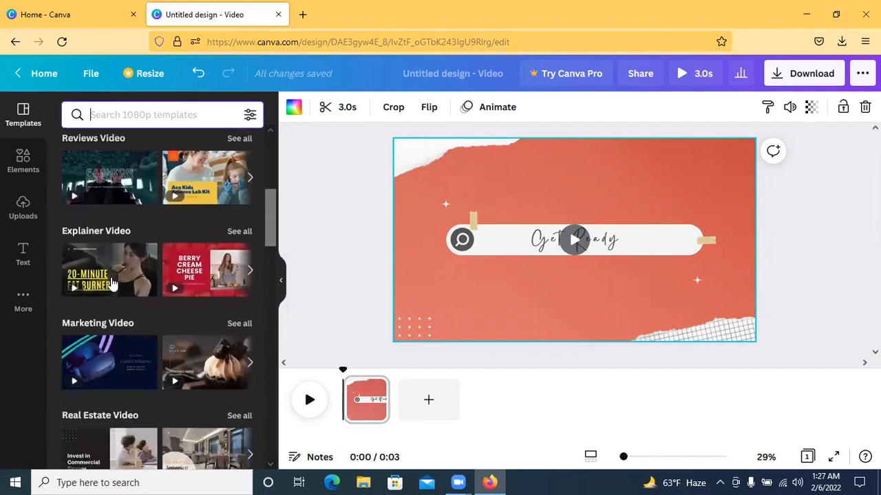
{"action": "scroll", "coordinate": [139, 296], "scroll_direction": "down", "scroll_amount": 1}
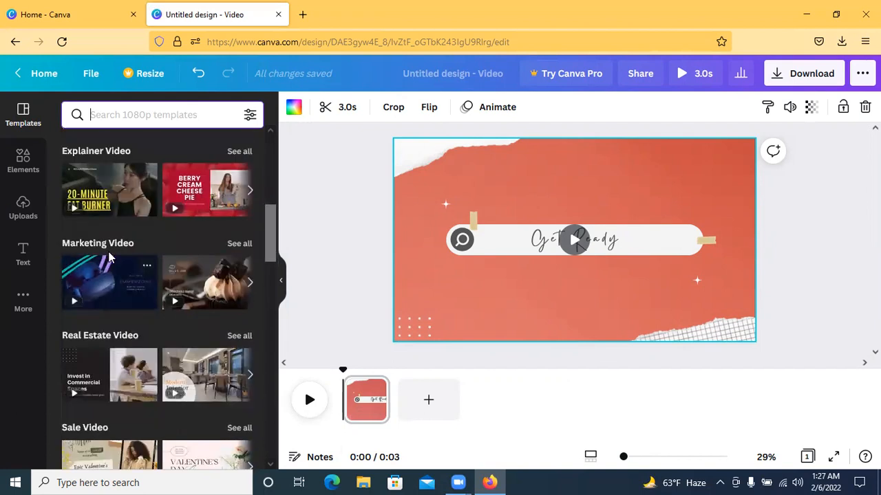
Step: Browse further Marketing Video templates and replace the page with the "show us your best shots" template
{"action": "left_click", "coordinate": [250, 283]}
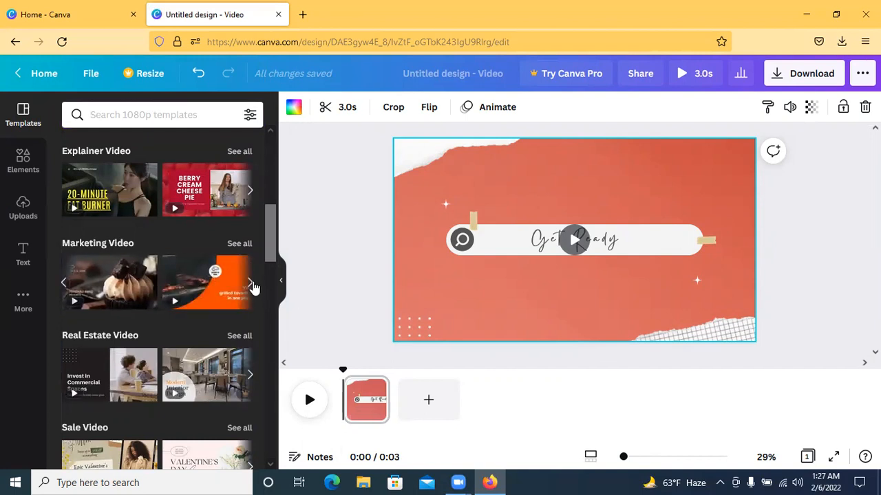
{"action": "left_click", "coordinate": [250, 284]}
{"action": "left_click", "coordinate": [251, 284]}
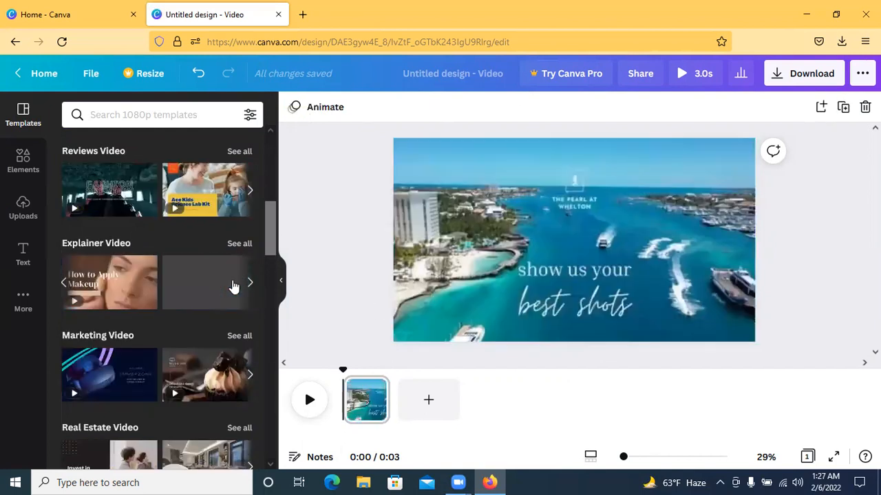
Step: Open the White and Yellow Noodle Bowl Recipe video template and apply its "Assemble vegetables in a bowl." page
{"action": "left_click", "coordinate": [232, 283]}
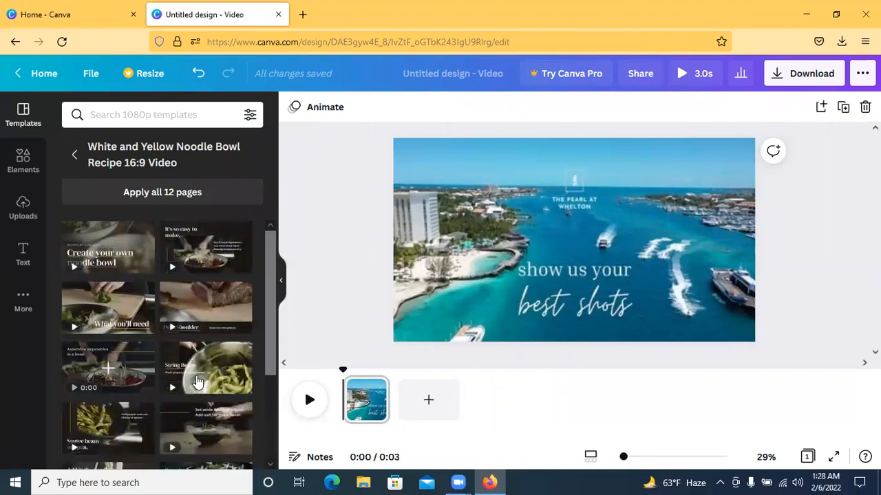
{"action": "left_click", "coordinate": [114, 303]}
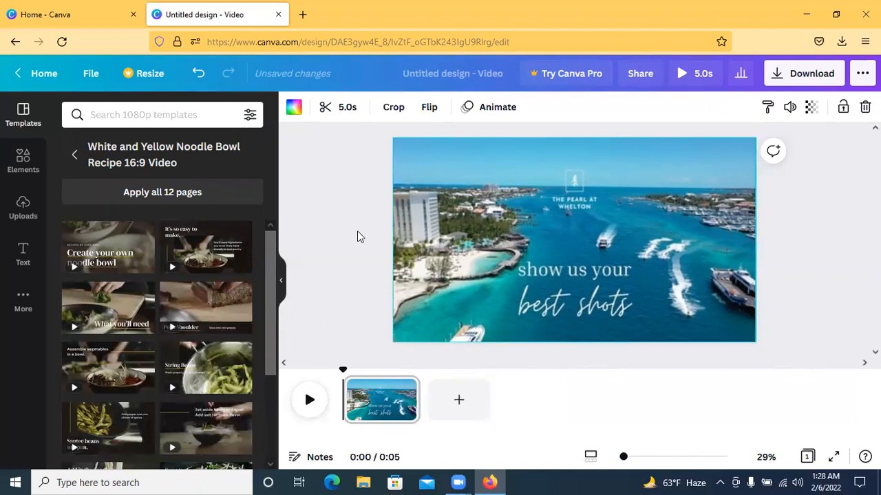
{"action": "left_click", "coordinate": [189, 302]}
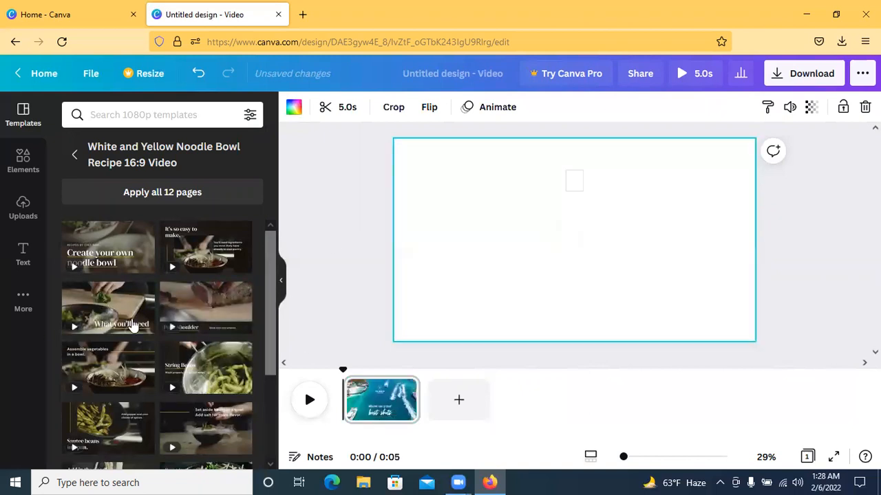
{"action": "left_click", "coordinate": [123, 370]}
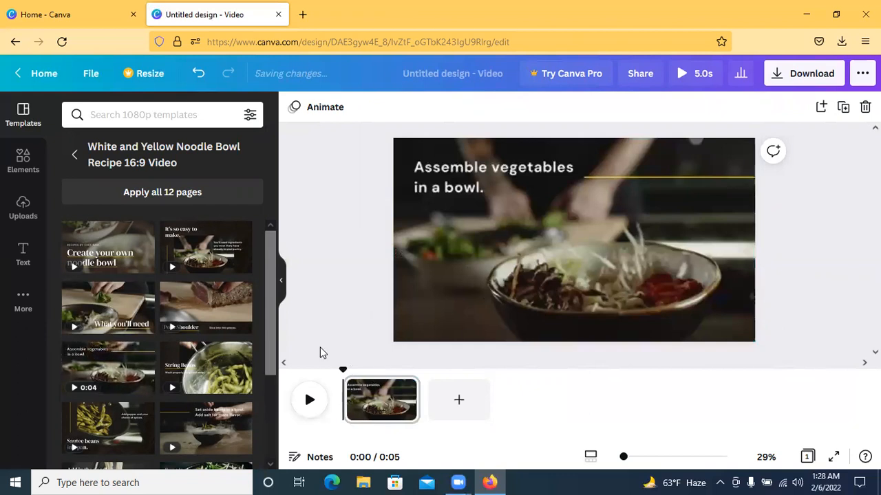
Step: Extend the "Assemble vegetables in a bowl." page to 7.0 seconds and play it back
{"action": "left_click", "coordinate": [309, 400]}
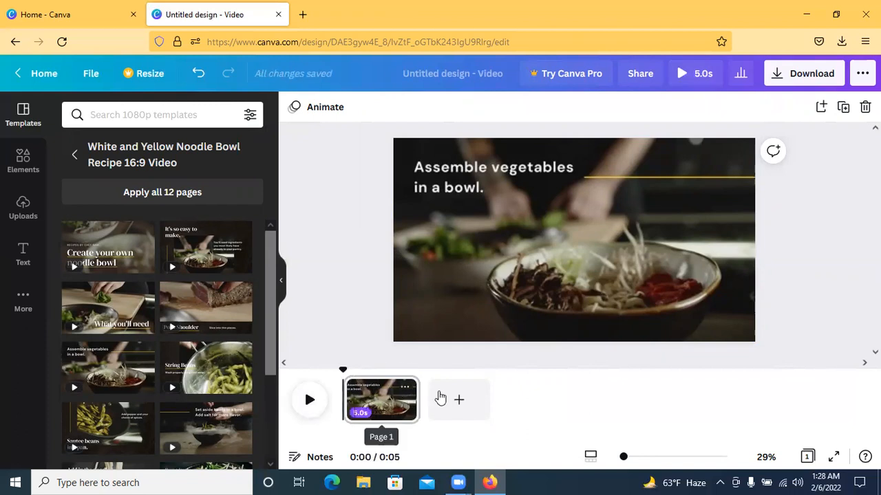
{"action": "left_click_drag", "start_coordinate": [406, 394], "coordinate": [447, 399]}
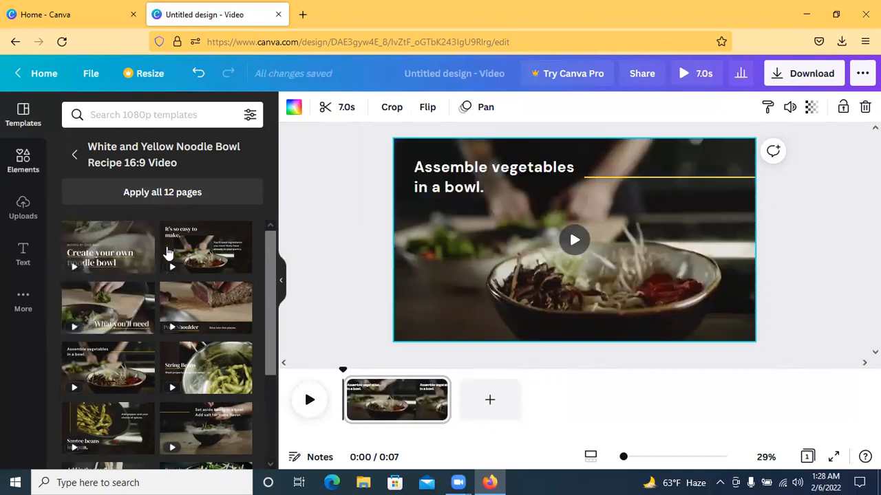
{"action": "left_click", "coordinate": [297, 405]}
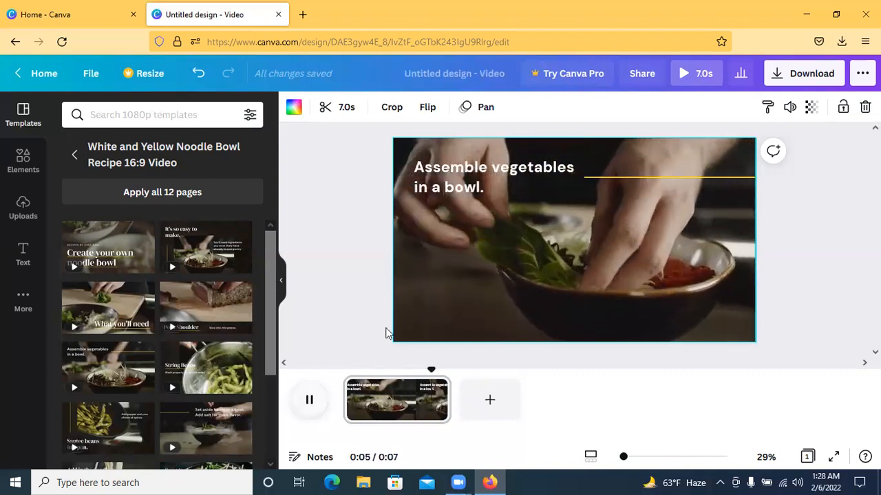
Step: Replace the page with the template's "Have a lovely, healthy meal." page and play it back
{"action": "scroll", "coordinate": [158, 358], "scroll_direction": "down", "scroll_amount": 2}
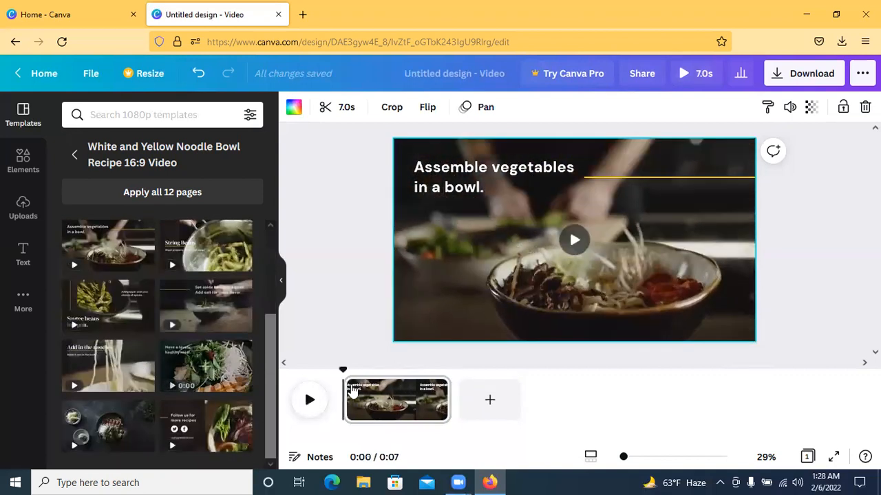
{"action": "left_click", "coordinate": [208, 366]}
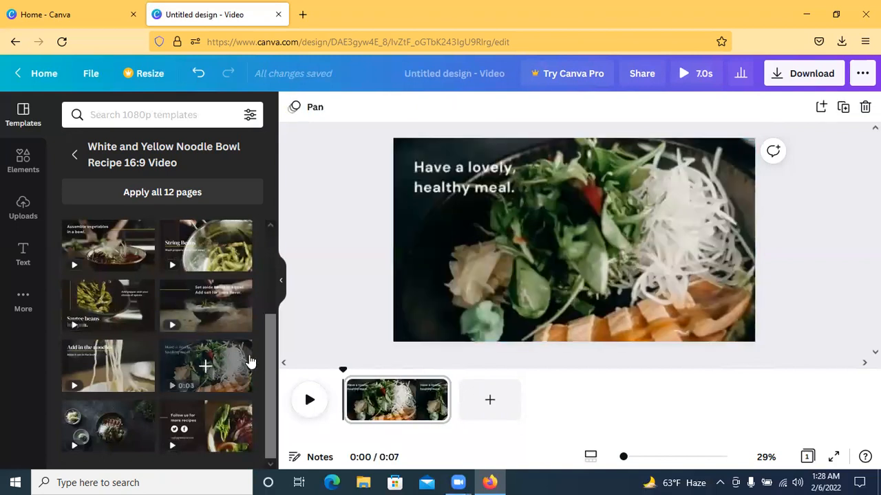
{"action": "left_click", "coordinate": [310, 401]}
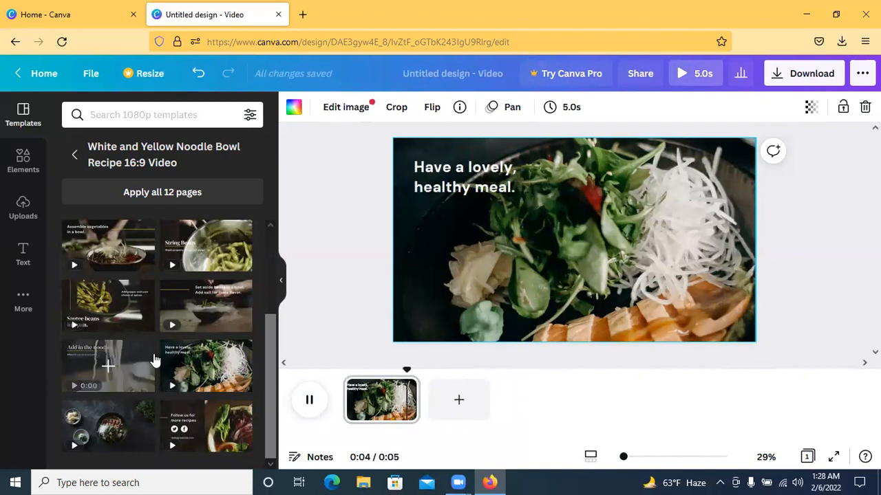
Step: Replace the page with the template's "Add in the noodles" page and open its subtitle text for editing
{"action": "left_click", "coordinate": [102, 368]}
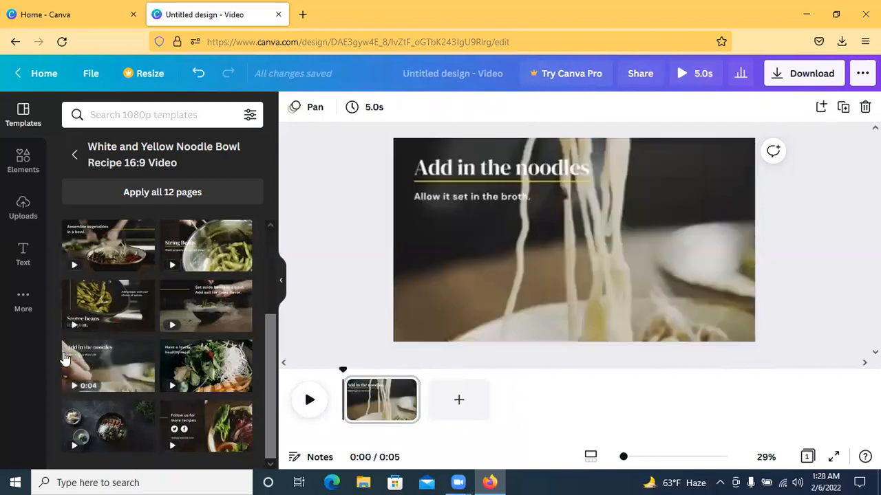
{"action": "left_click", "coordinate": [514, 168]}
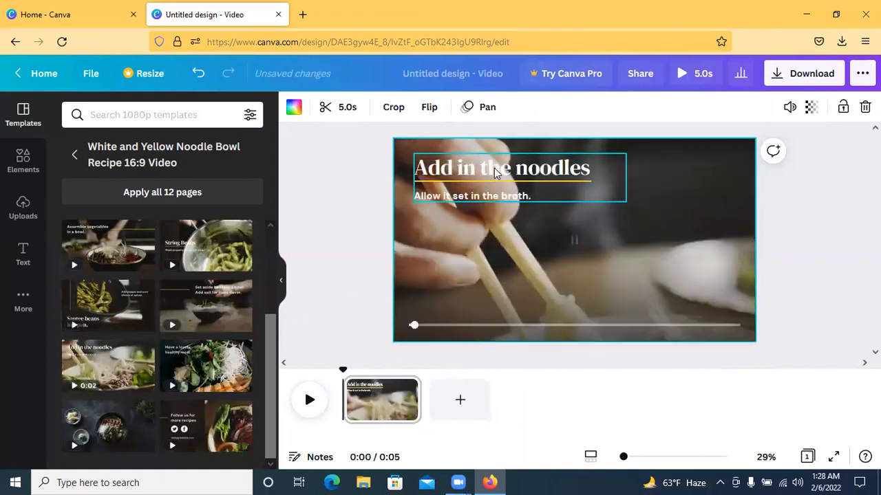
{"action": "double_click", "coordinate": [514, 168]}
{"action": "double_click", "coordinate": [537, 196]}
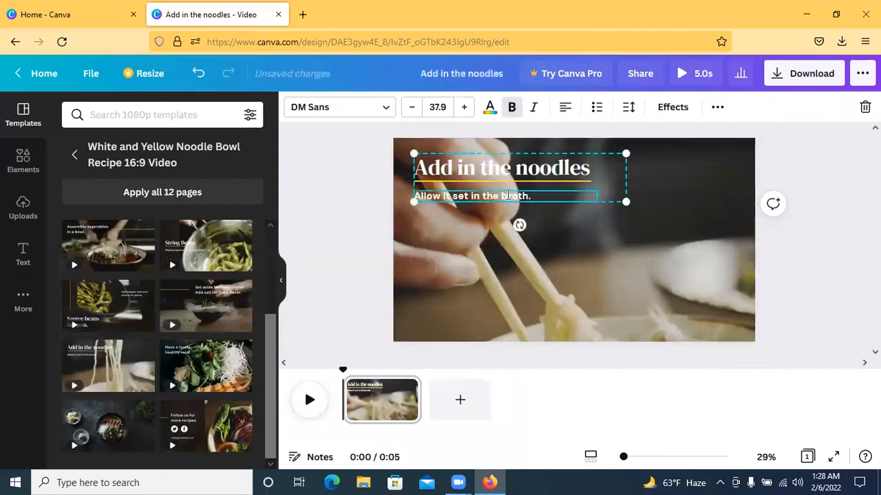
Step: Return to the template categories and browse them from Reviews Video through YouTube Intro and holiday videos to Corporate Video
{"action": "scroll", "coordinate": [89, 315], "scroll_direction": "up", "scroll_amount": 5}
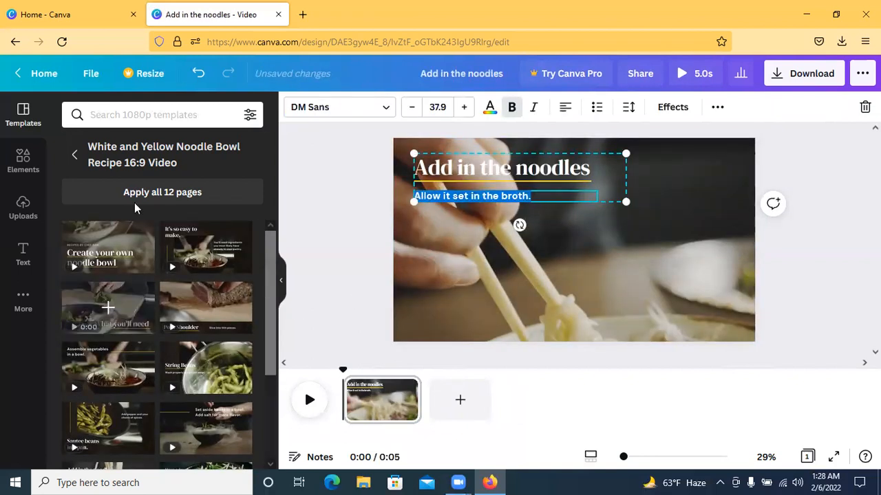
{"action": "left_click", "coordinate": [75, 154]}
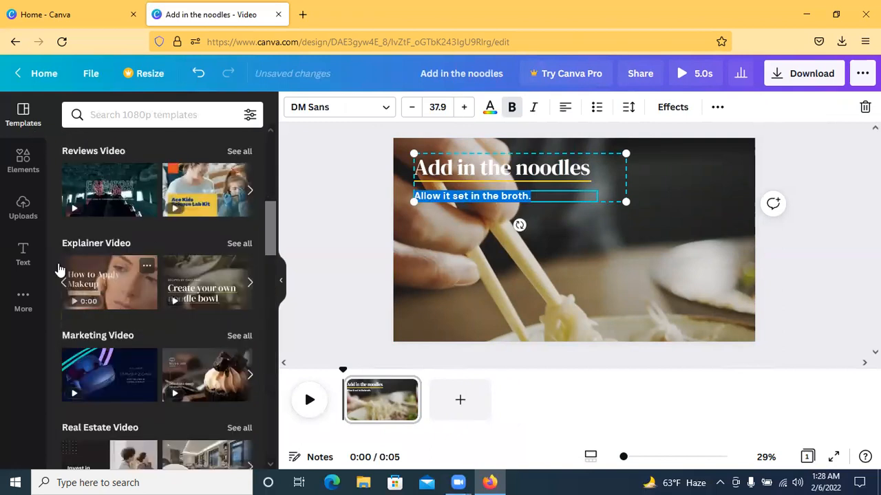
{"action": "scroll", "coordinate": [124, 262], "scroll_direction": "up", "scroll_amount": 2}
{"action": "scroll", "coordinate": [159, 314], "scroll_direction": "down", "scroll_amount": 6}
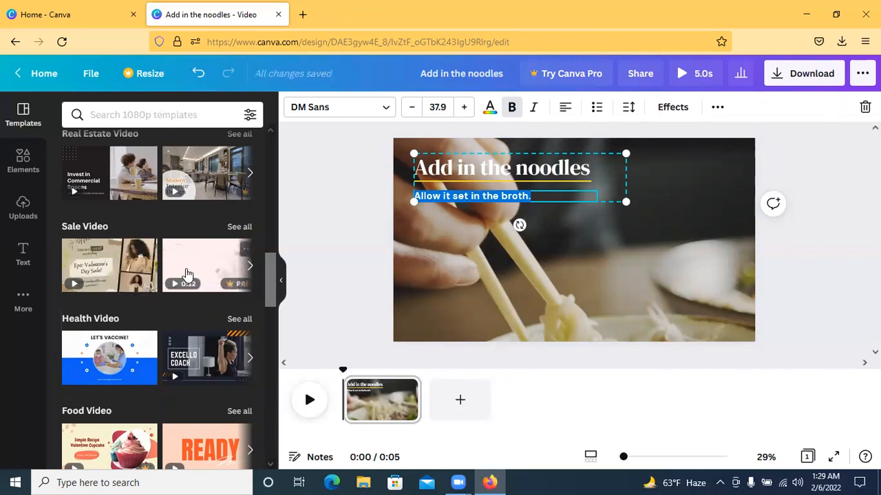
{"action": "scroll", "coordinate": [187, 274], "scroll_direction": "down", "scroll_amount": 5}
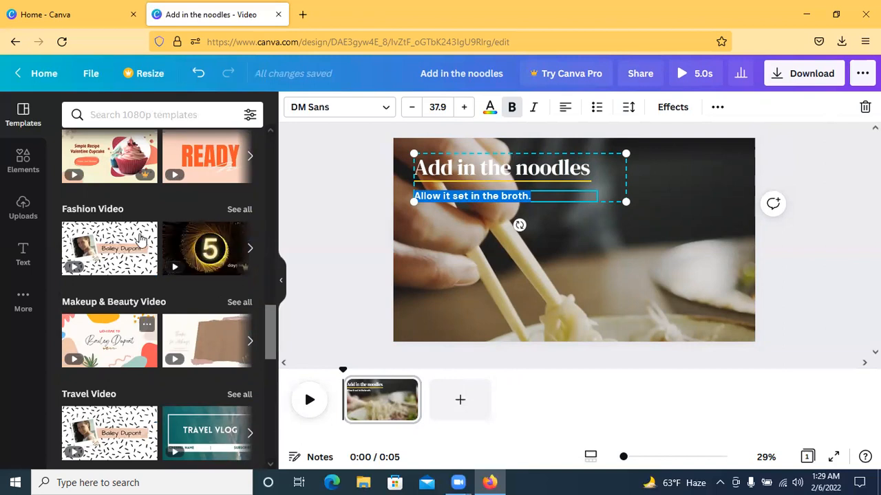
{"action": "scroll", "coordinate": [196, 265], "scroll_direction": "down", "scroll_amount": 1}
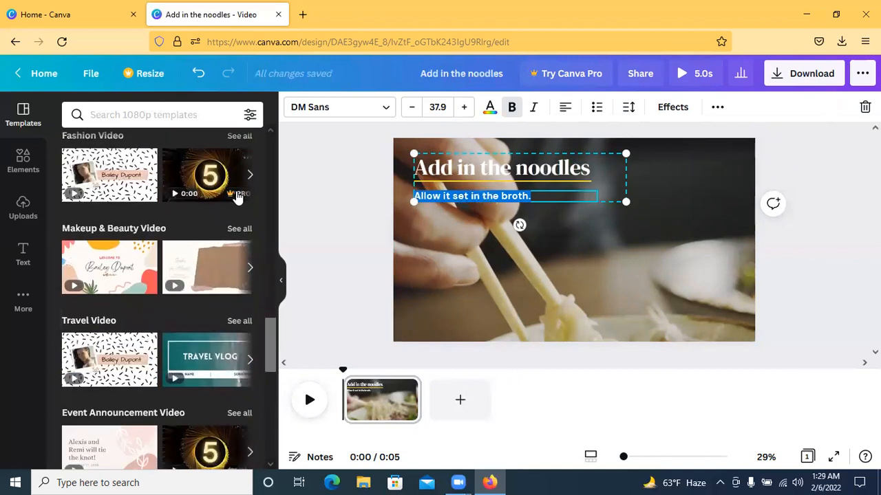
{"action": "scroll", "coordinate": [155, 333], "scroll_direction": "down", "scroll_amount": 4}
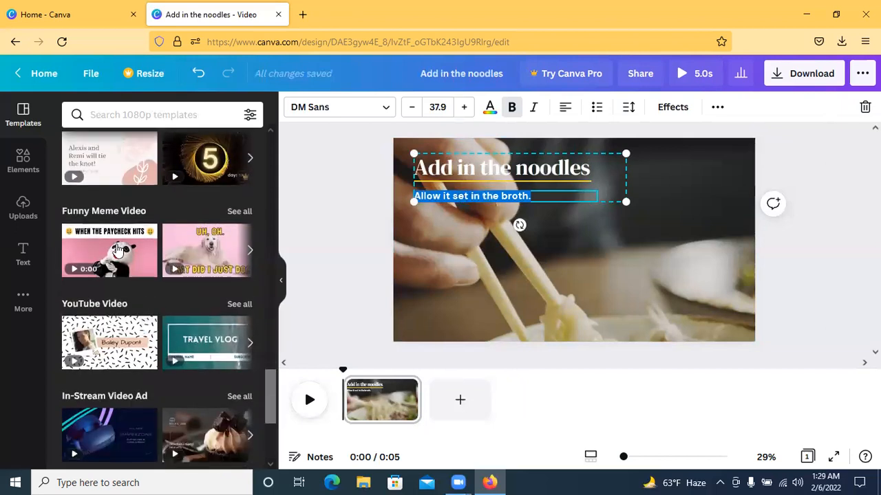
{"action": "scroll", "coordinate": [169, 314], "scroll_direction": "down", "scroll_amount": 3}
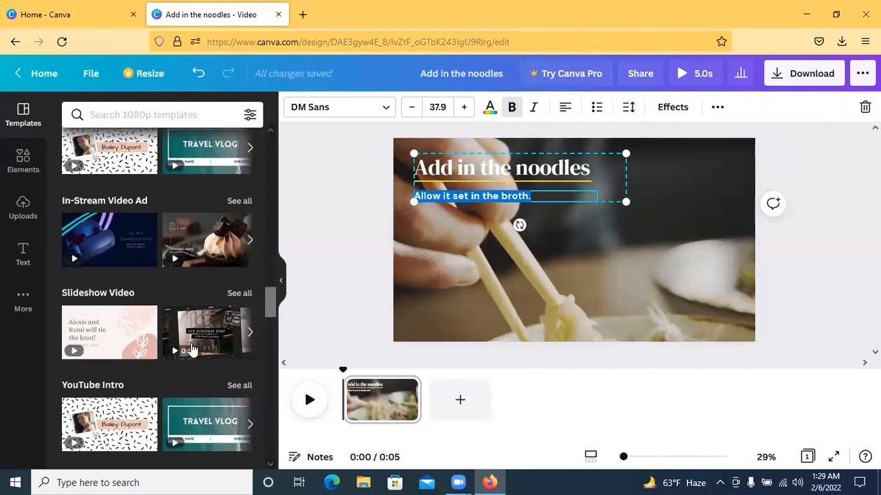
{"action": "scroll", "coordinate": [214, 338], "scroll_direction": "down", "scroll_amount": 3}
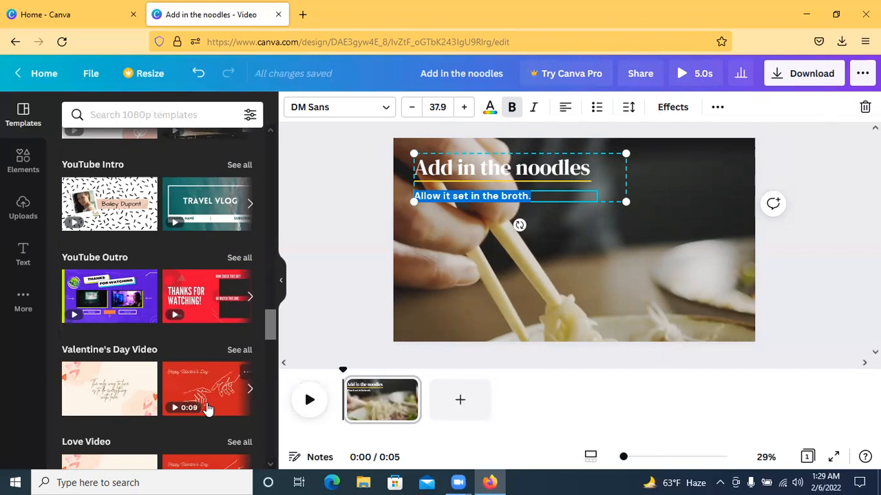
{"action": "scroll", "coordinate": [160, 401], "scroll_direction": "down", "scroll_amount": 3}
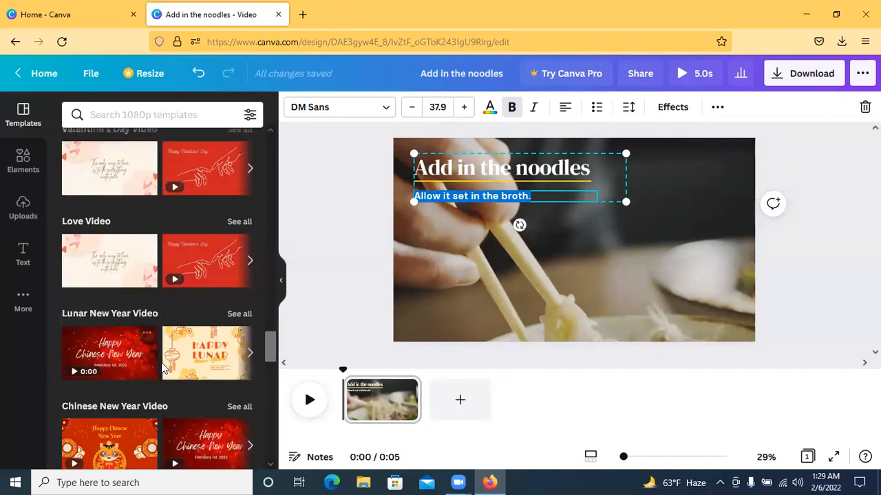
{"action": "scroll", "coordinate": [203, 376], "scroll_direction": "down", "scroll_amount": 1}
{"action": "scroll", "coordinate": [175, 366], "scroll_direction": "down", "scroll_amount": 4}
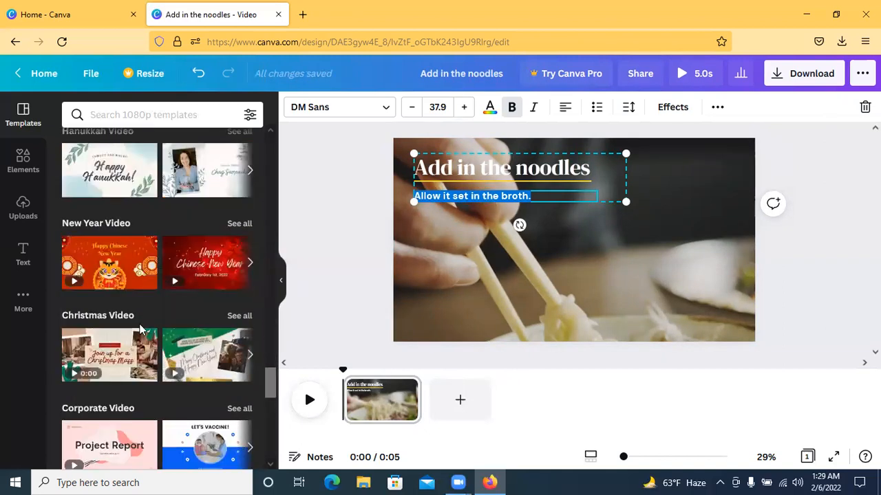
Step: Browse the remaining template categories from Corporate Video and Halloween Video through Newsroom Video and Mother's Day Video to All results
{"action": "left_click_drag", "start_coordinate": [269, 390], "coordinate": [269, 410]}
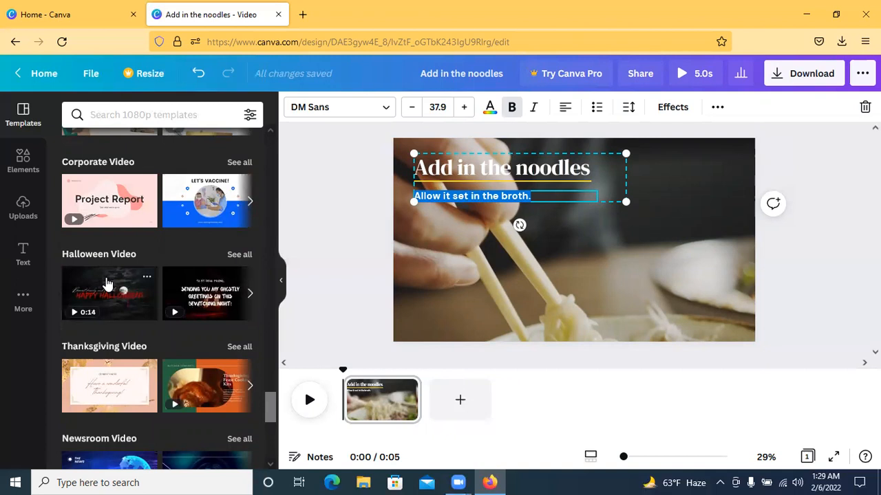
{"action": "scroll", "coordinate": [106, 282], "scroll_direction": "down", "scroll_amount": 2}
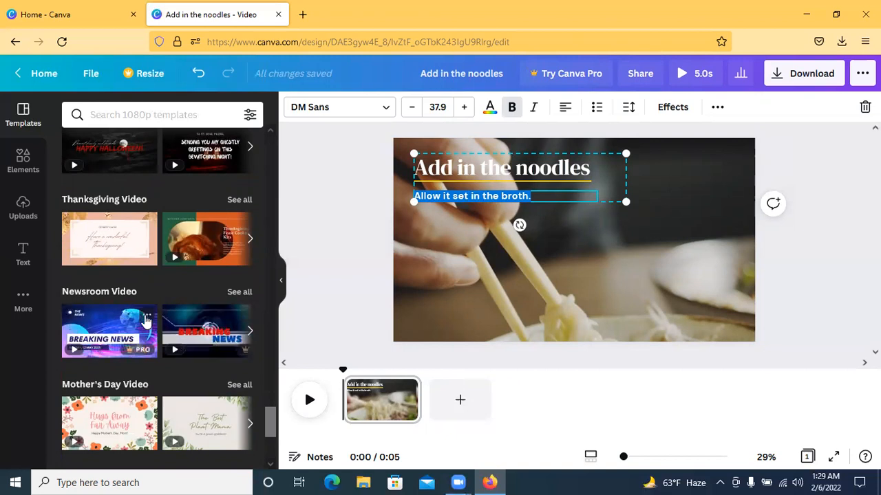
{"action": "scroll", "coordinate": [124, 316], "scroll_direction": "down", "scroll_amount": 2}
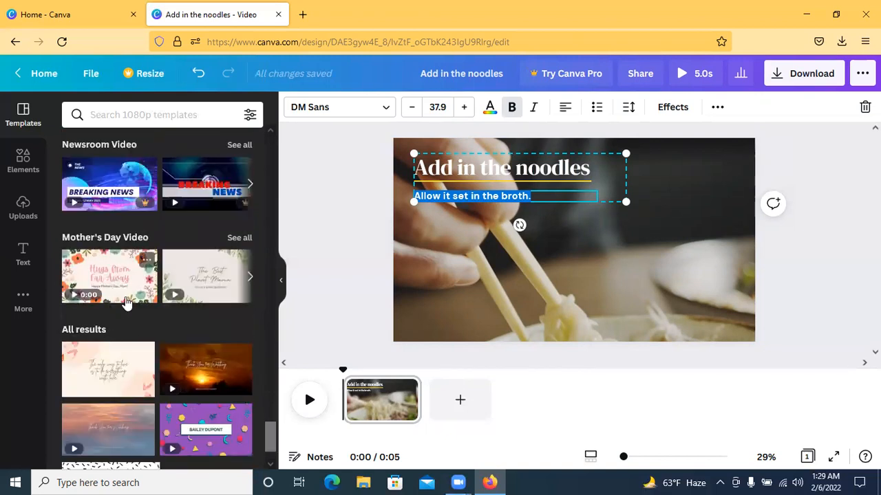
{"action": "scroll", "coordinate": [121, 341], "scroll_direction": "down", "scroll_amount": 1}
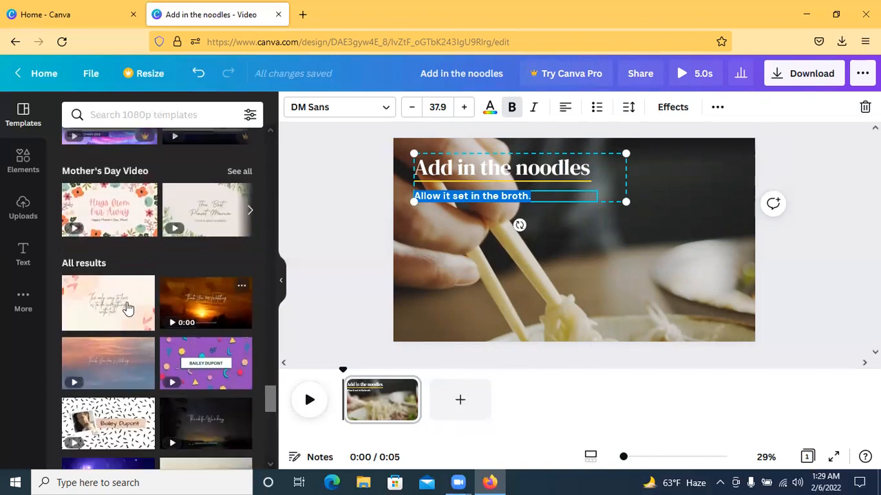
{"action": "scroll", "coordinate": [126, 364], "scroll_direction": "down", "scroll_amount": 1}
{"action": "scroll", "coordinate": [126, 364], "scroll_direction": "down", "scroll_amount": 2}
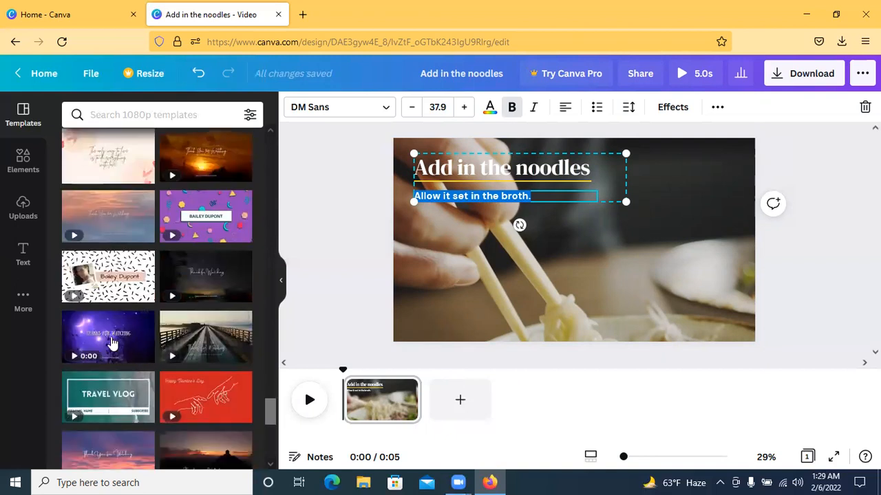
Step: Replace the page with the black starry "Thanks for Watching" template from All results, play it back and jump to 0:05
{"action": "scroll", "coordinate": [112, 341], "scroll_direction": "down", "scroll_amount": 3}
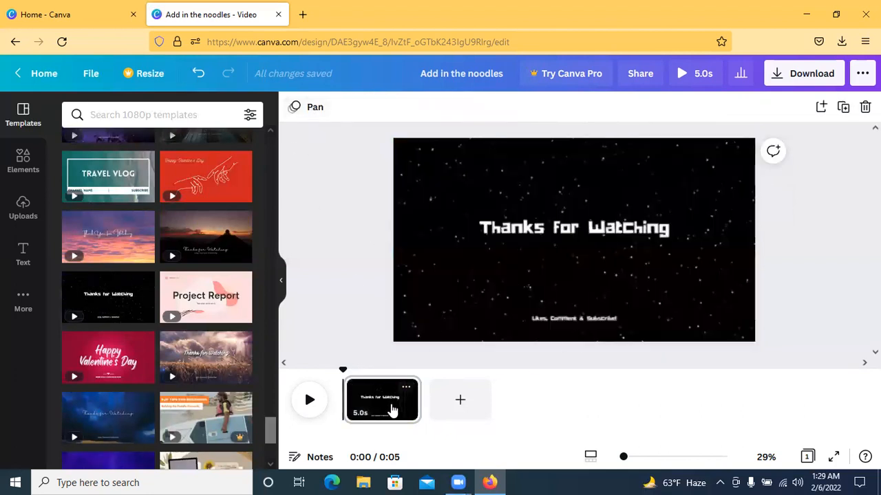
{"action": "left_click", "coordinate": [365, 406]}
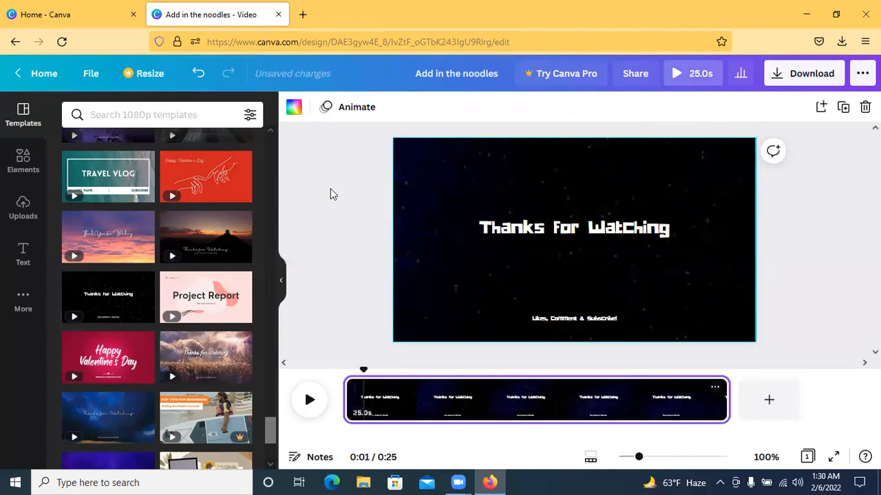
{"action": "left_click", "coordinate": [308, 402]}
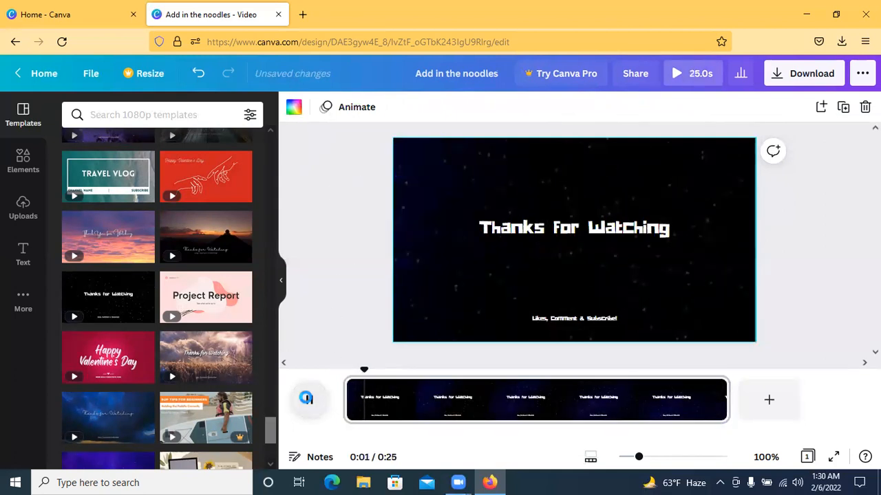
{"action": "left_click", "coordinate": [422, 408]}
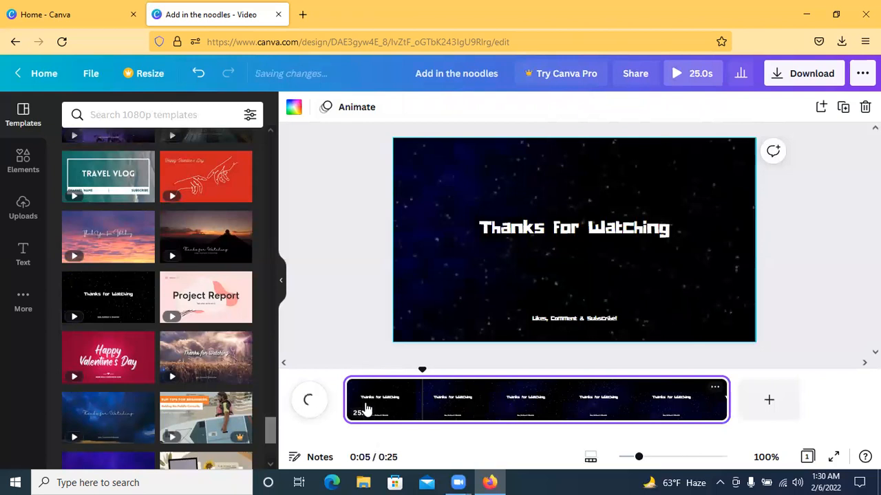